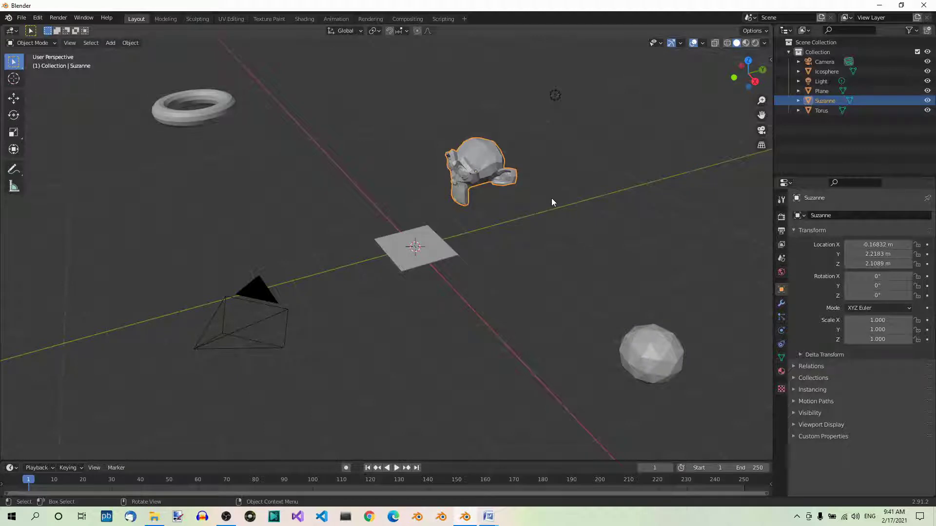
- Move Suzanne freely by about 2.6 m in X, 5.1 m in Y and -0.34 m in Z
{"action": "left_click", "coordinate": [498, 241]}
{"action": "left_click", "coordinate": [489, 157]}
{"action": "left_click", "coordinate": [131, 45]}
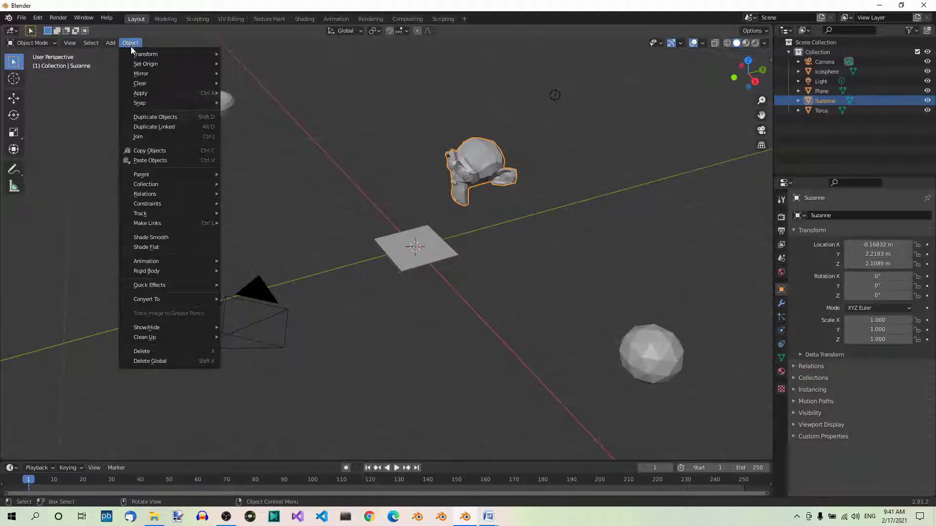
{"action": "mouse_move", "coordinate": [139, 56]}
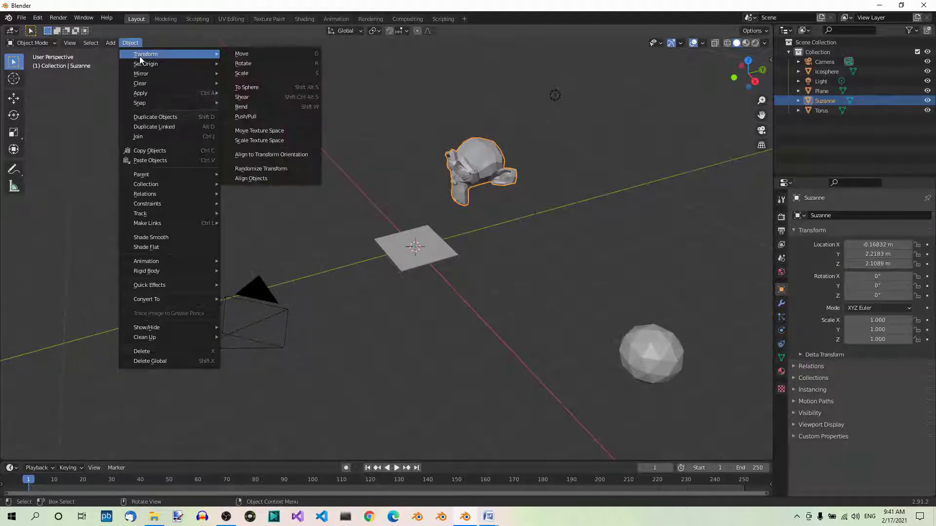
{"action": "left_click", "coordinate": [243, 53]}
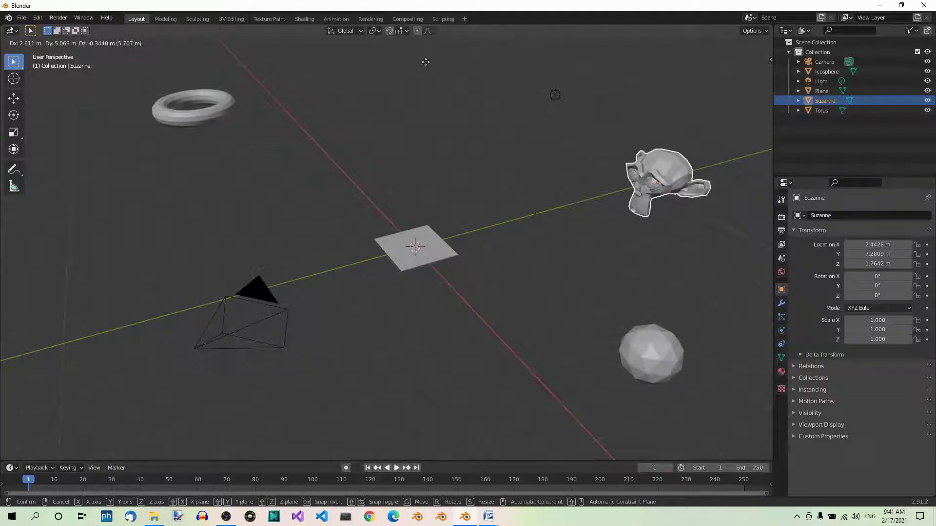
{"action": "left_click", "coordinate": [426, 62]}
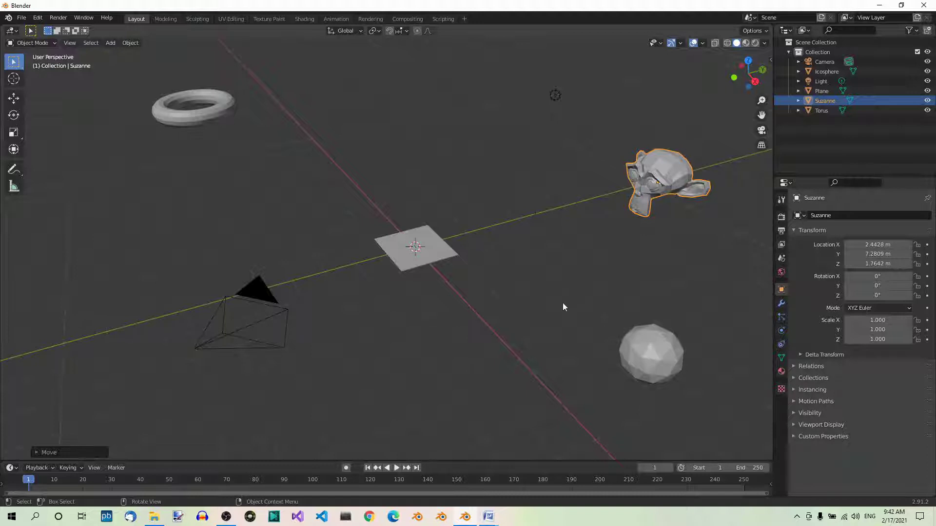
- Move Suzanne and the icosphere together by about -4.8 m in X, -10.7 m in Y and -0.28 m in Z
{"action": "left_click", "coordinate": [649, 341], "text": "shift"}
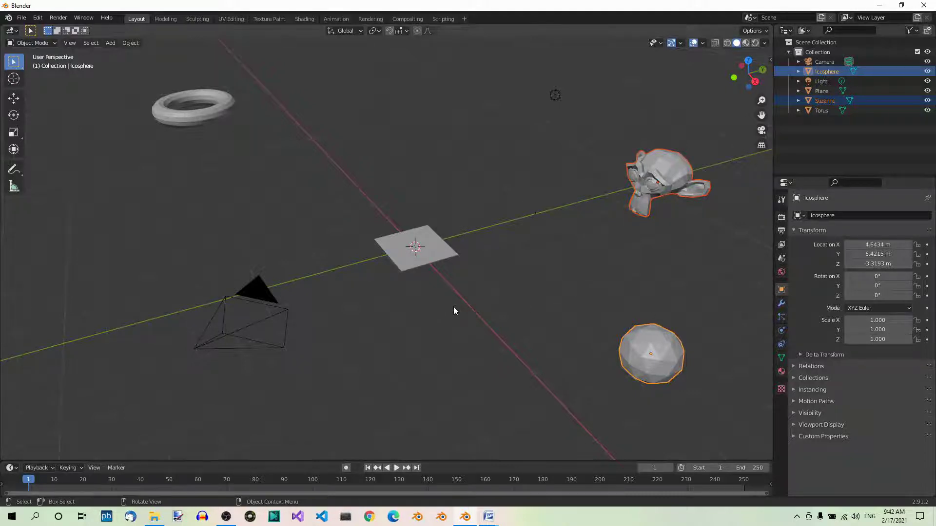
{"action": "key", "text": "g"}
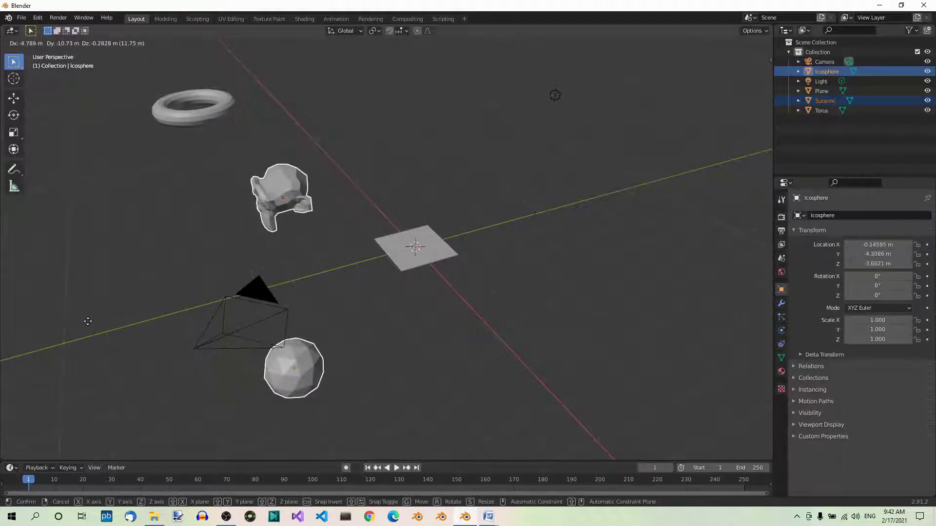
{"action": "left_click", "coordinate": [89, 324]}
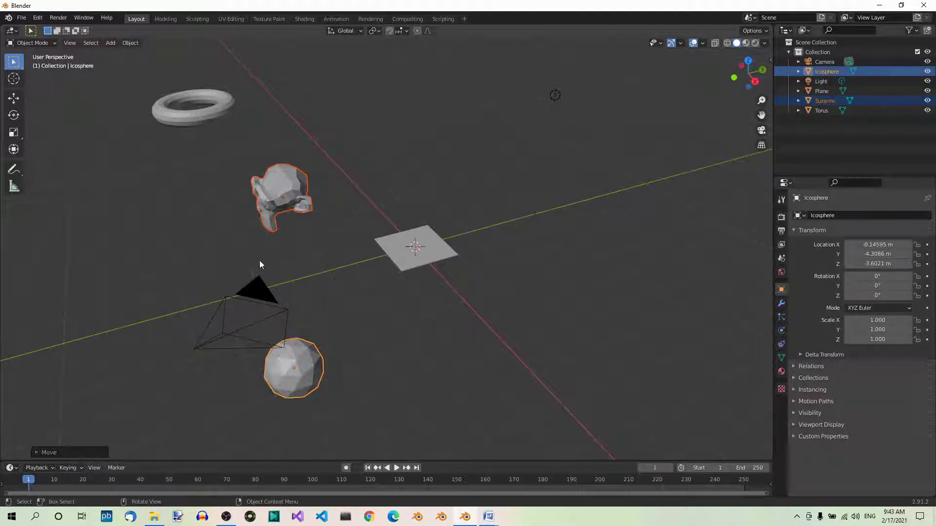
- Rotate Suzanne alone in the current view to about 62° X, -51° Y and 27° Z
{"action": "left_click", "coordinate": [285, 182]}
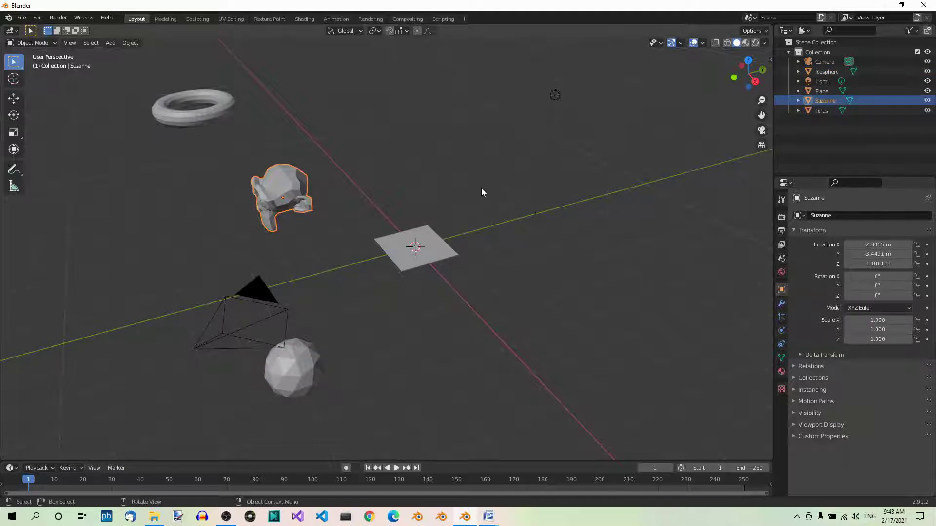
{"action": "left_click", "coordinate": [128, 44]}
{"action": "mouse_move", "coordinate": [136, 55]}
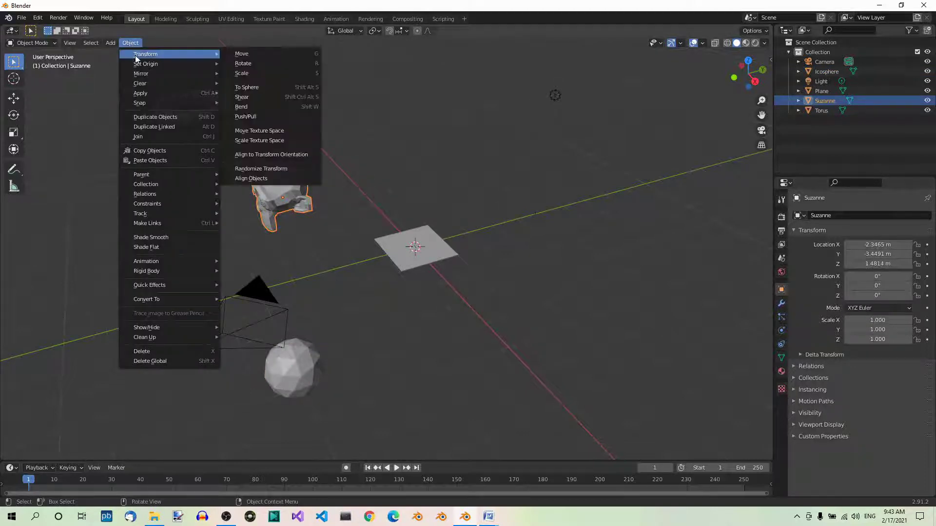
{"action": "left_click", "coordinate": [243, 64]}
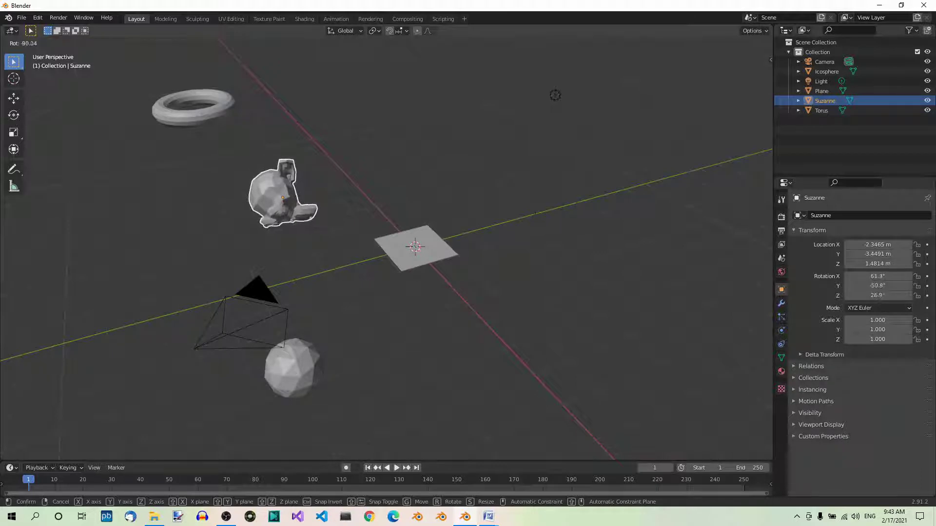
{"action": "left_click", "coordinate": [157, 233]}
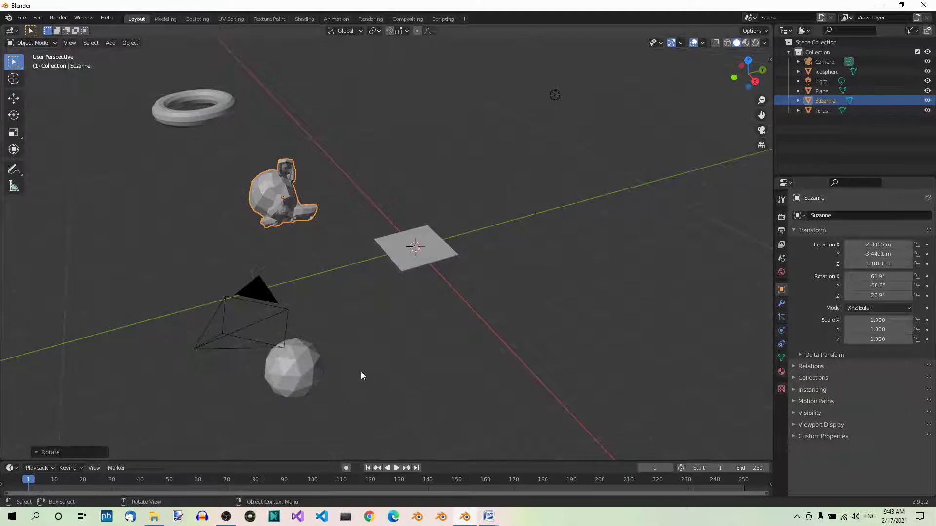
- Rotate Suzanne, the icosphere and the plane together by about -22° in the current view
{"action": "left_click", "coordinate": [296, 361], "text": "shift"}
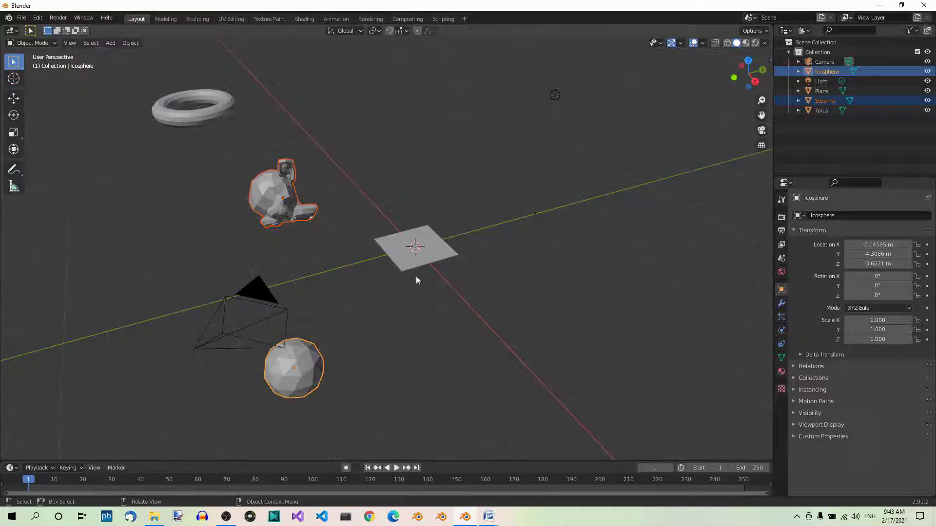
{"action": "left_click", "coordinate": [433, 251], "text": "shift"}
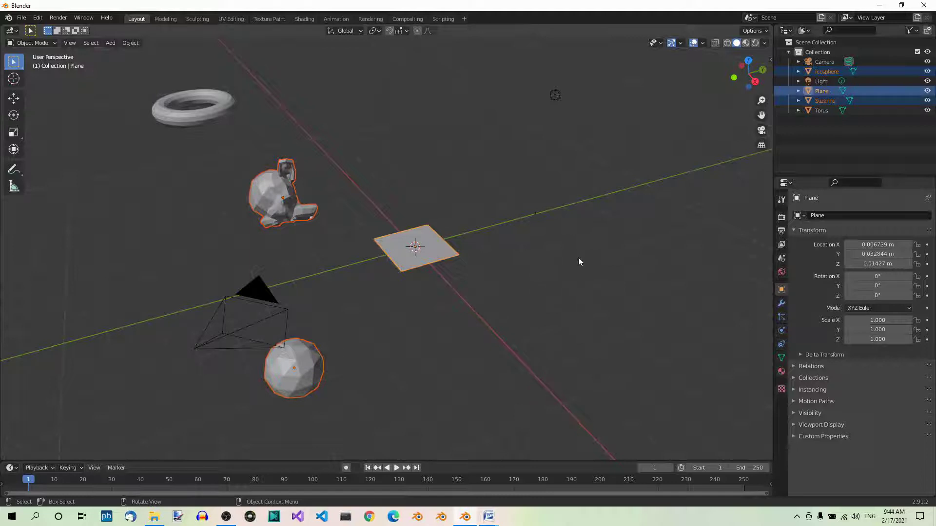
{"action": "key", "text": "r"}
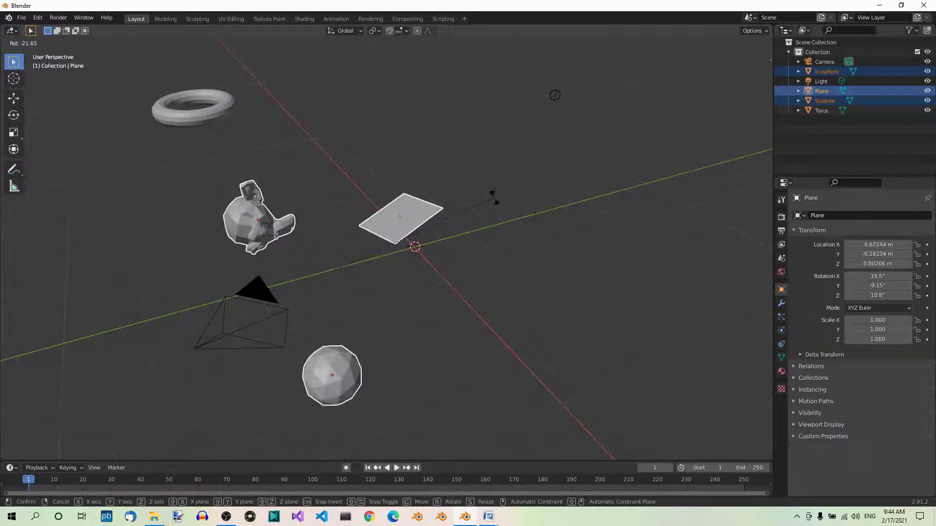
{"action": "left_click", "coordinate": [493, 197]}
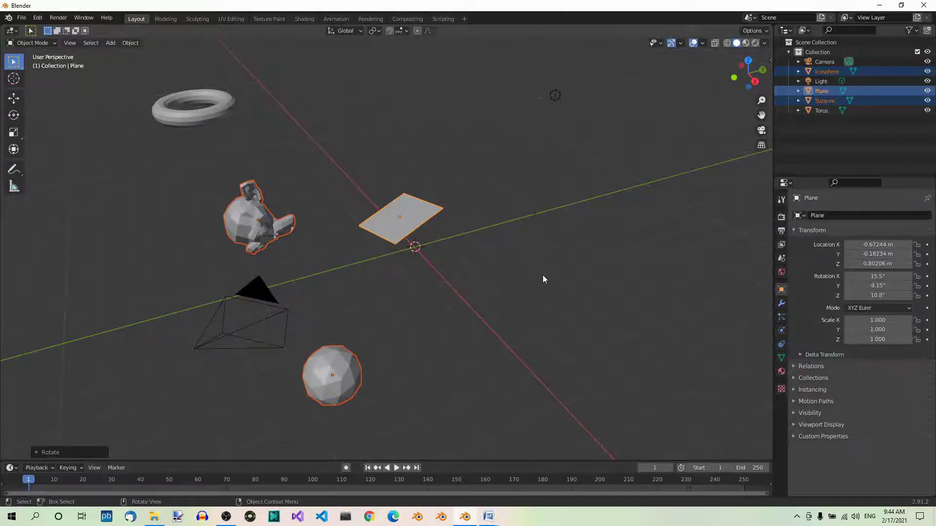
- Scale the icosphere alone uniformly up to about 2.36
{"action": "left_click", "coordinate": [341, 366]}
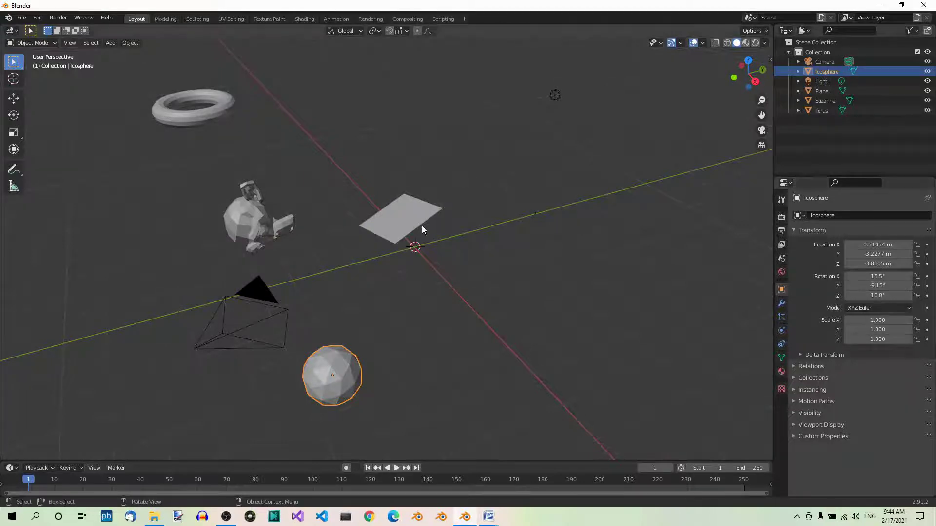
{"action": "left_click", "coordinate": [130, 43]}
{"action": "mouse_move", "coordinate": [146, 54]}
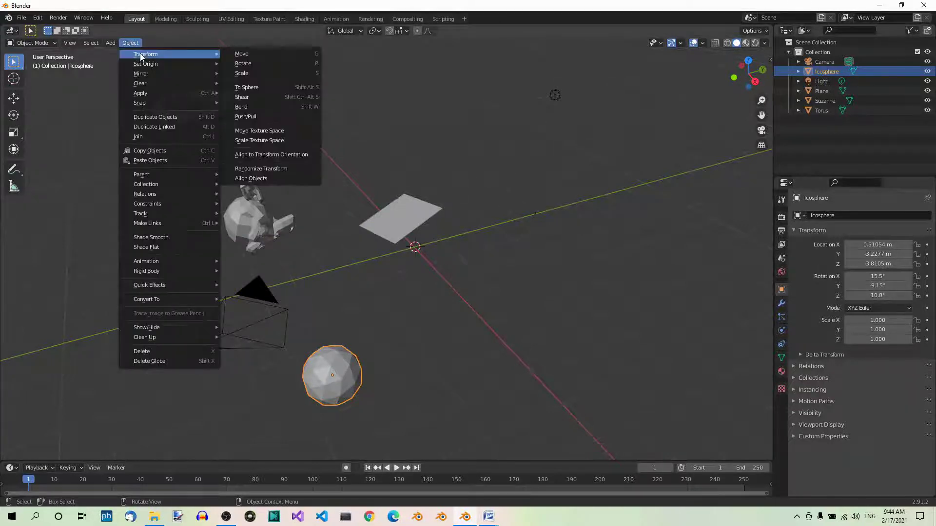
{"action": "left_click", "coordinate": [241, 73]}
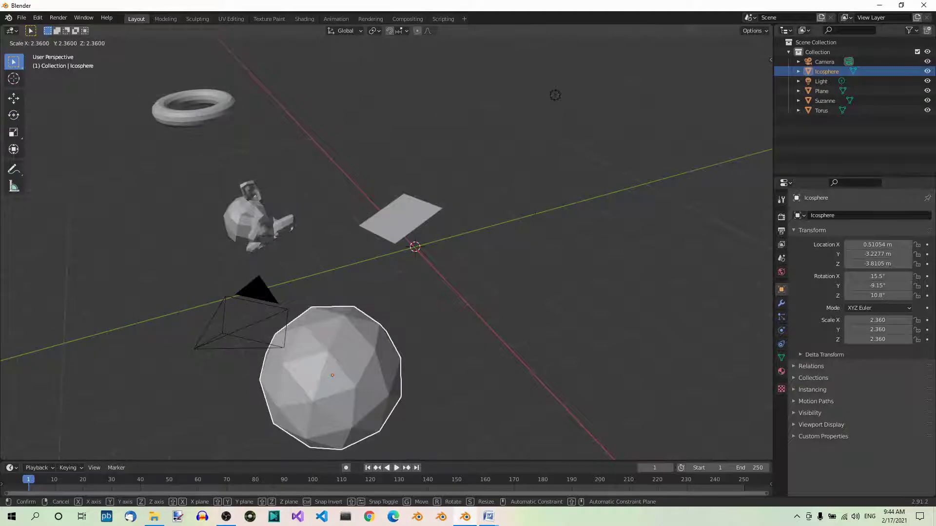
{"action": "left_click", "coordinate": [384, 404]}
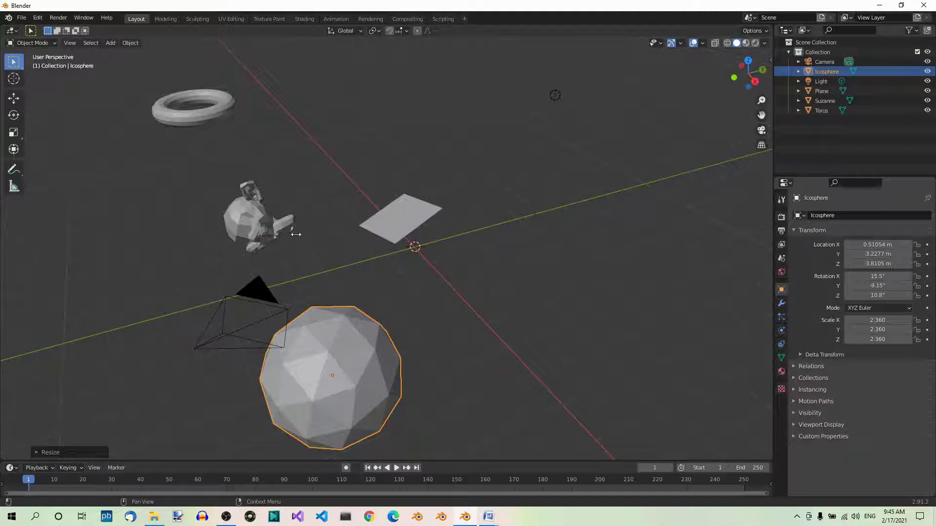
- Scale Suzanne and the torus together uniformly down to about 0.274
{"action": "left_click", "coordinate": [249, 222]}
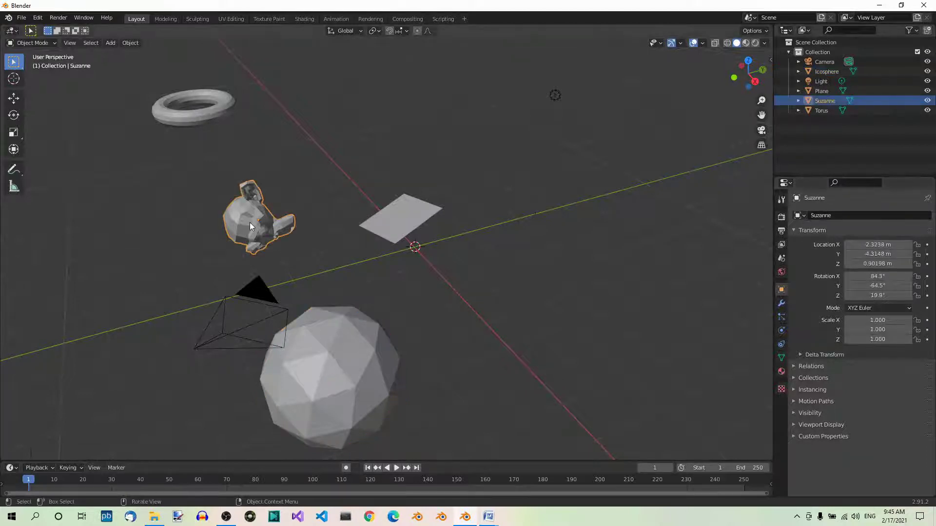
{"action": "left_click", "coordinate": [197, 115], "text": "shift"}
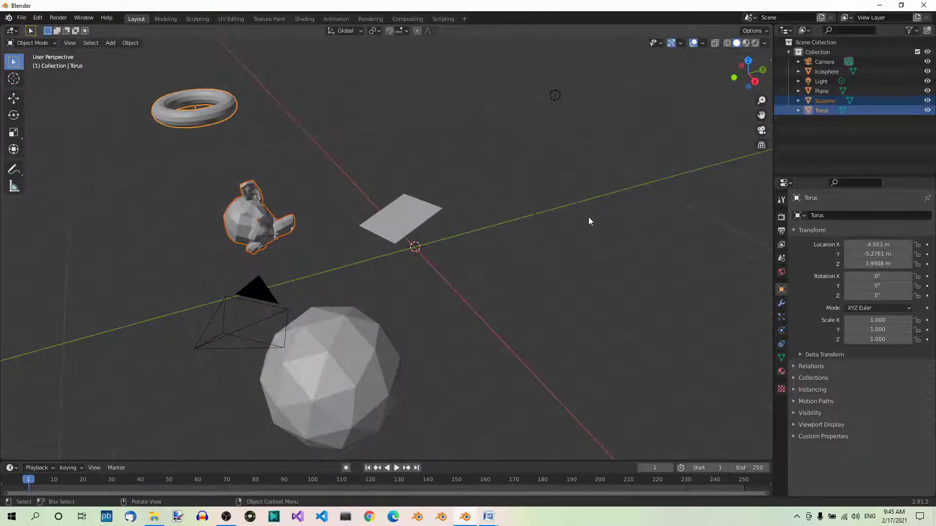
{"action": "key", "text": "s"}
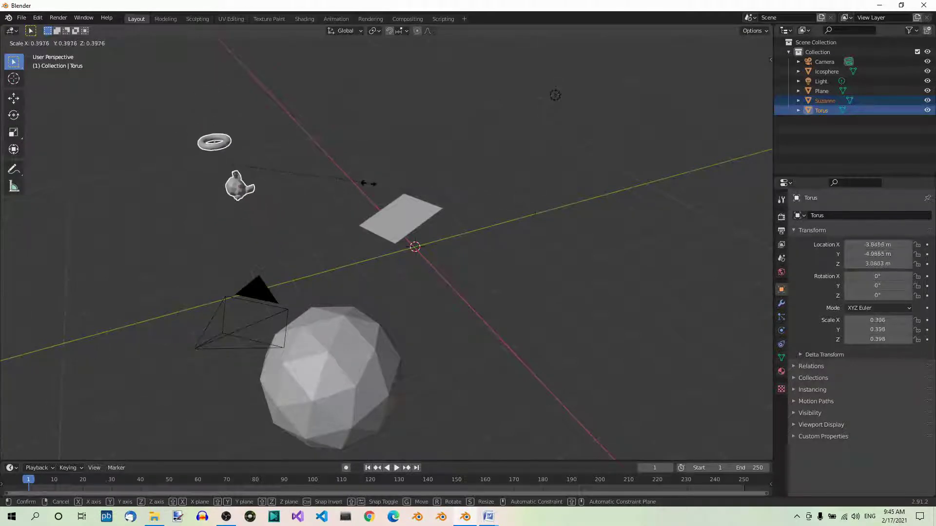
{"action": "left_click", "coordinate": [326, 177]}
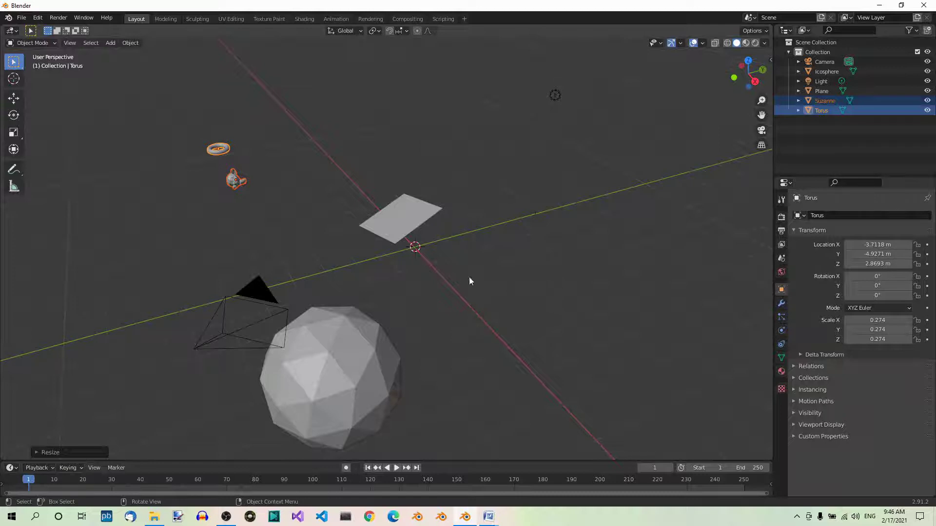
- Move Suzanne alone about 2.43 m upward, constrained to the global Z axis
{"action": "left_click", "coordinate": [251, 197]}
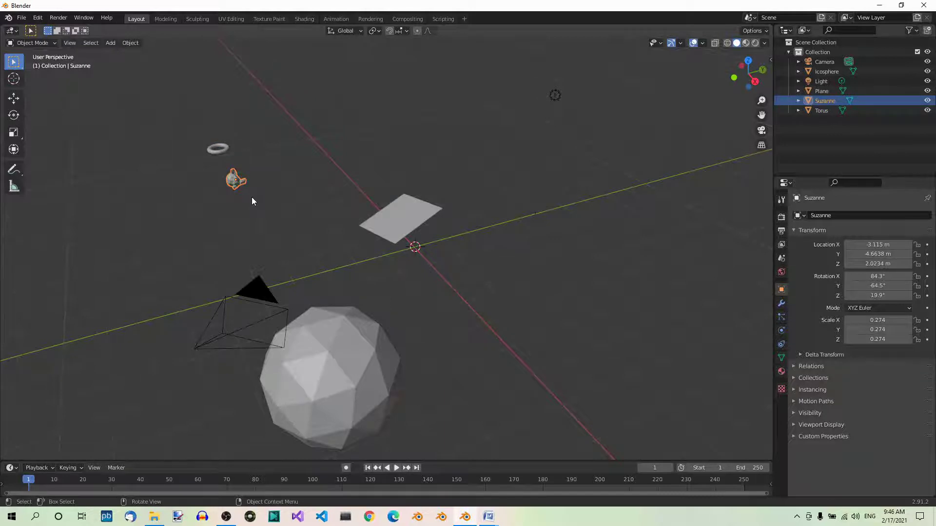
{"action": "key", "text": "g"}
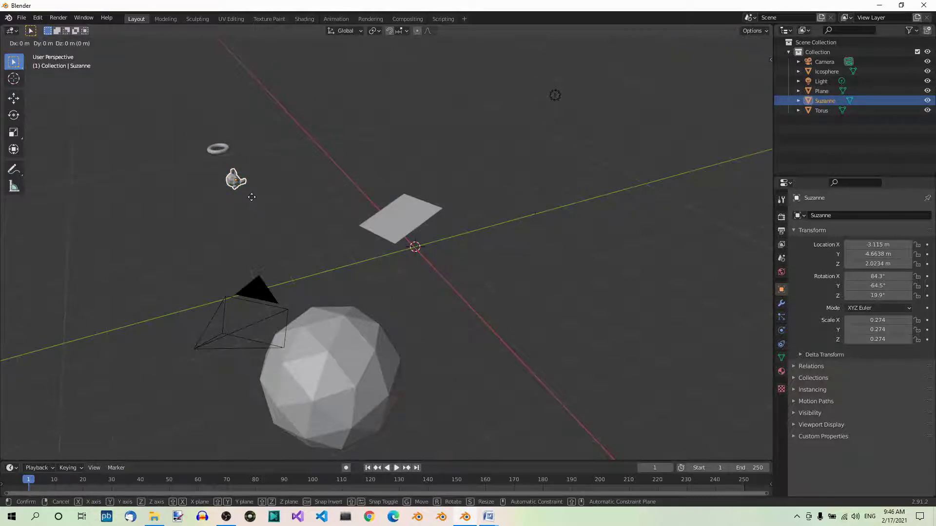
{"action": "key", "text": "z"}
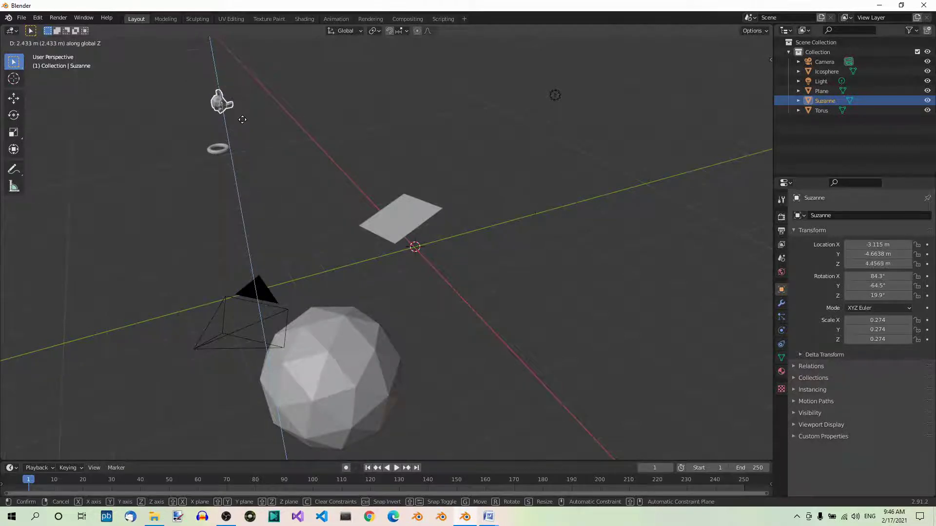
{"action": "left_click", "coordinate": [242, 119]}
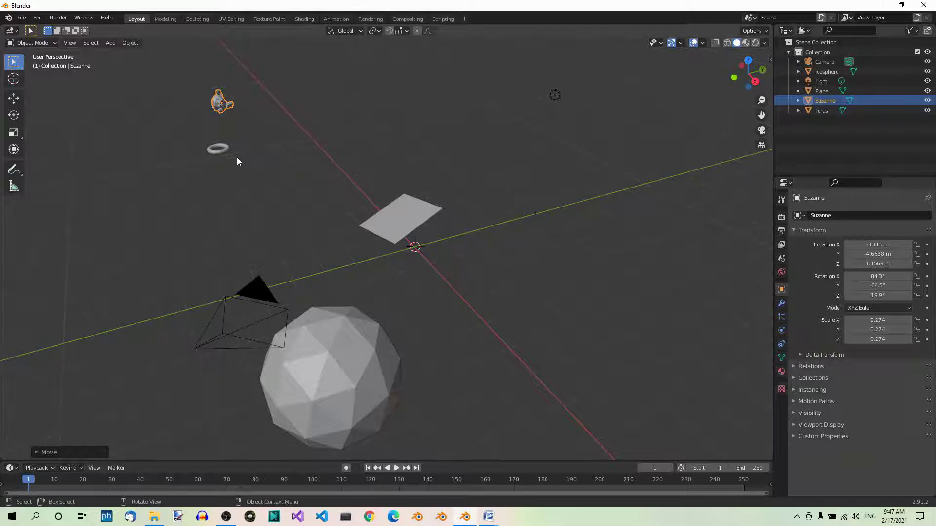
- Scale the torus by about 7.77 in X and Y only, excluding the global Z axis
{"action": "left_click", "coordinate": [219, 149]}
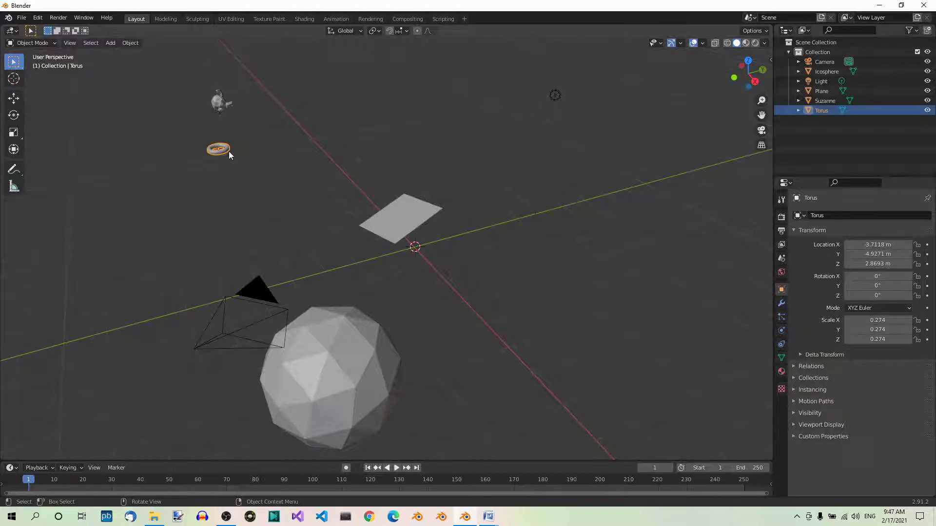
{"action": "key", "text": "s"}
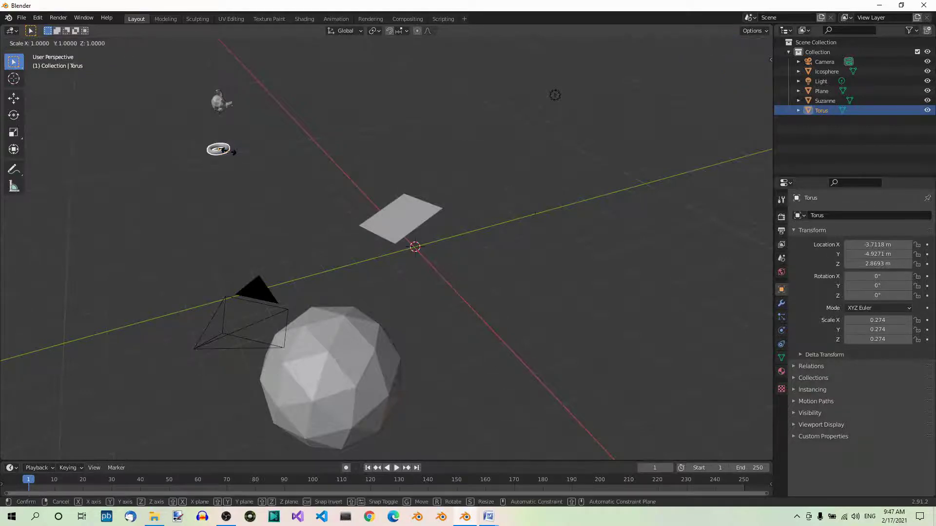
{"action": "key", "text": "shift+z"}
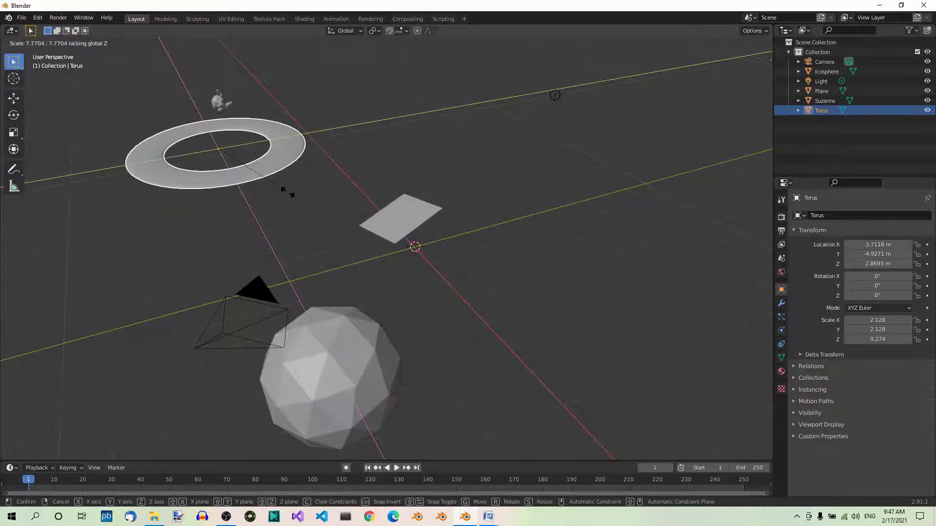
{"action": "left_click", "coordinate": [287, 192]}
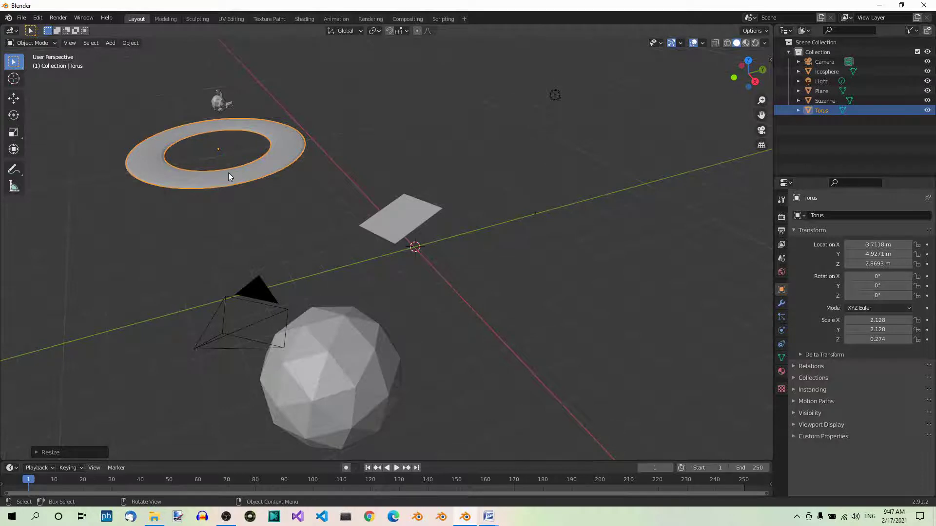
- Rotate the torus and the plane together around the global X axis, bringing the plane's X rotation to about -146°
{"action": "left_click", "coordinate": [422, 208], "text": "shift"}
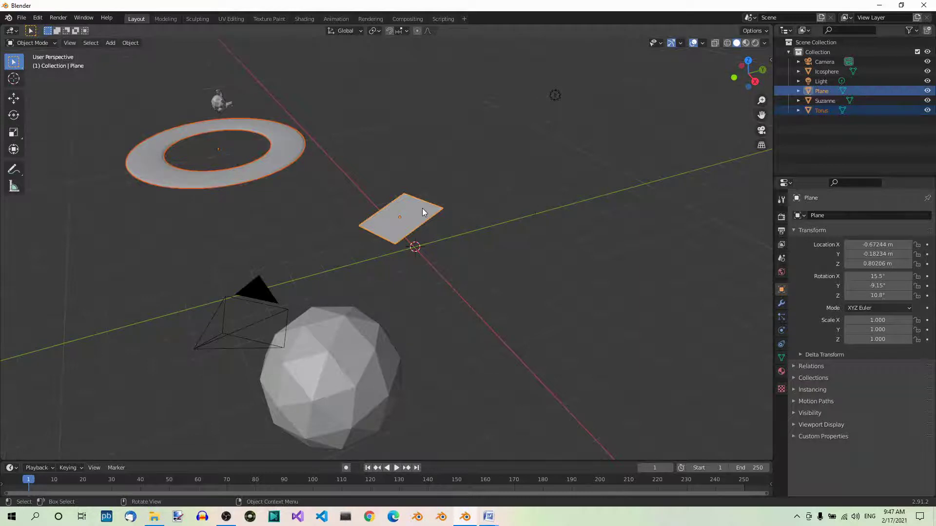
{"action": "key", "text": "r"}
{"action": "key", "text": "x"}
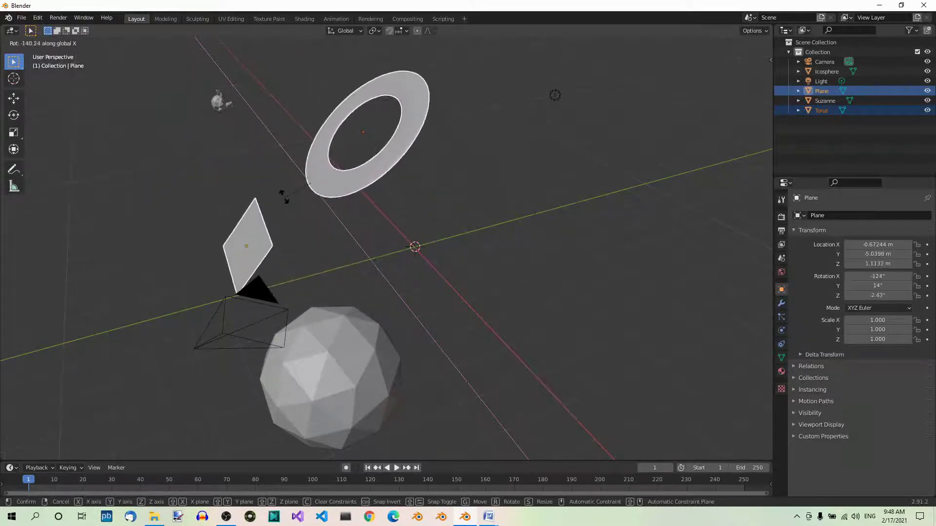
{"action": "left_click", "coordinate": [266, 188]}
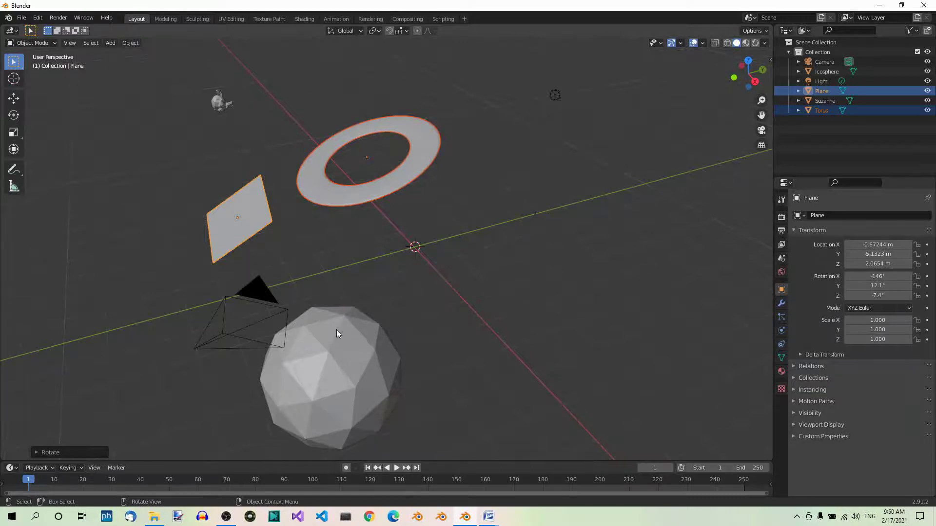
- Clear the scale, rotation and location of the icosphere, torus and Suzanne together, resetting all three objects to their defaults
{"action": "left_click", "coordinate": [361, 332]}
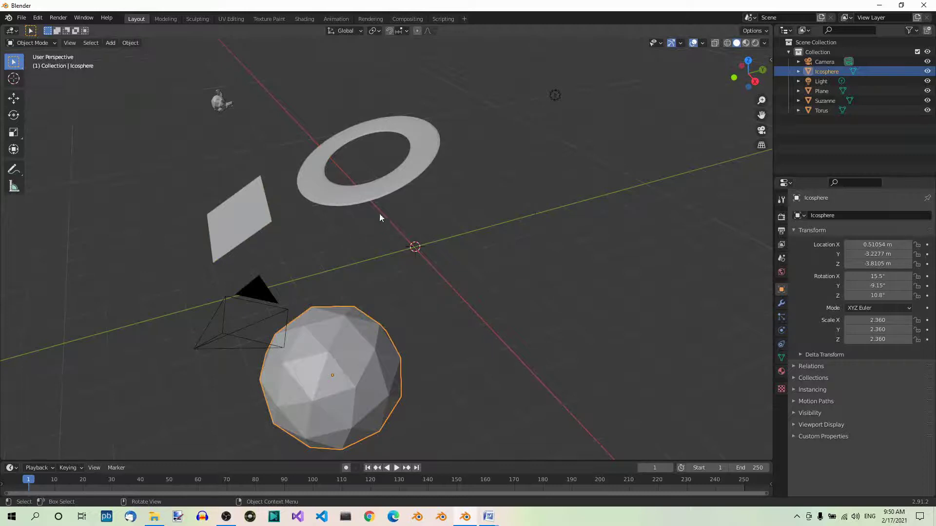
{"action": "left_click", "coordinate": [422, 168], "text": "shift"}
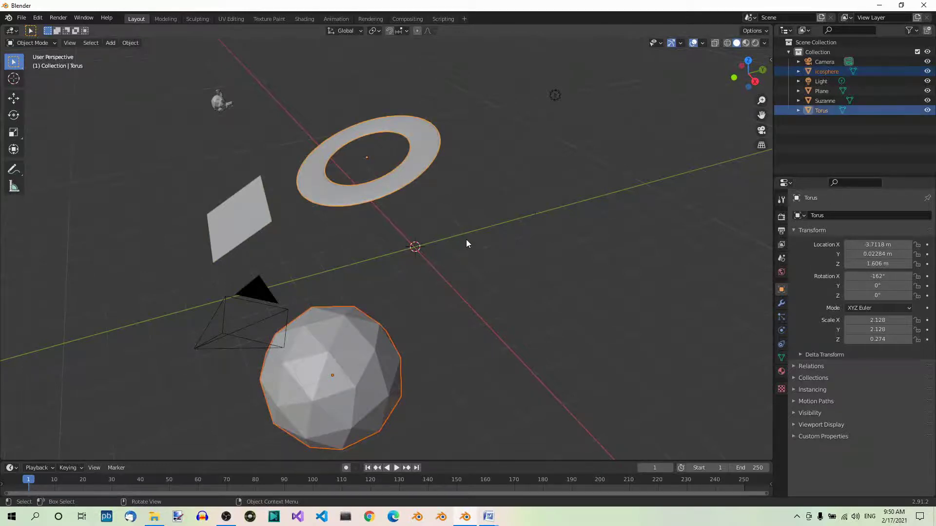
{"action": "left_click", "coordinate": [225, 103], "text": "shift"}
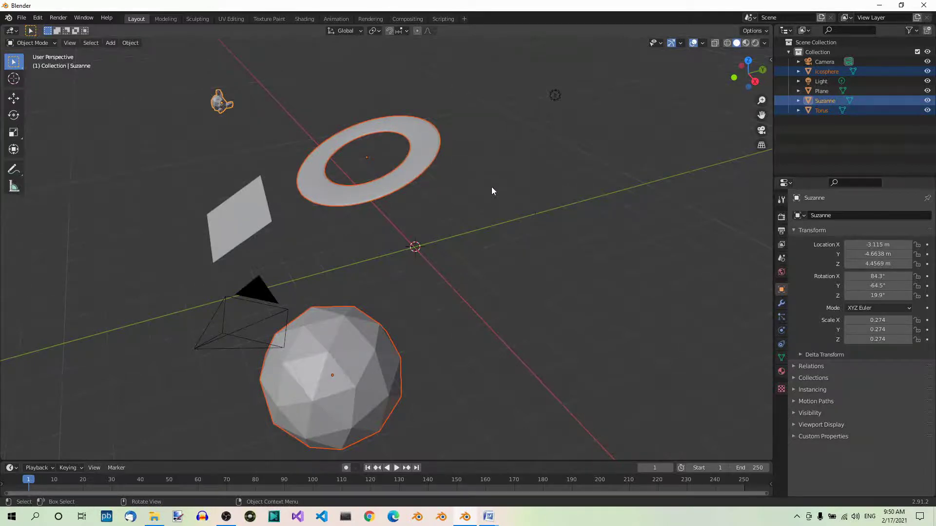
{"action": "key", "text": "alt+s"}
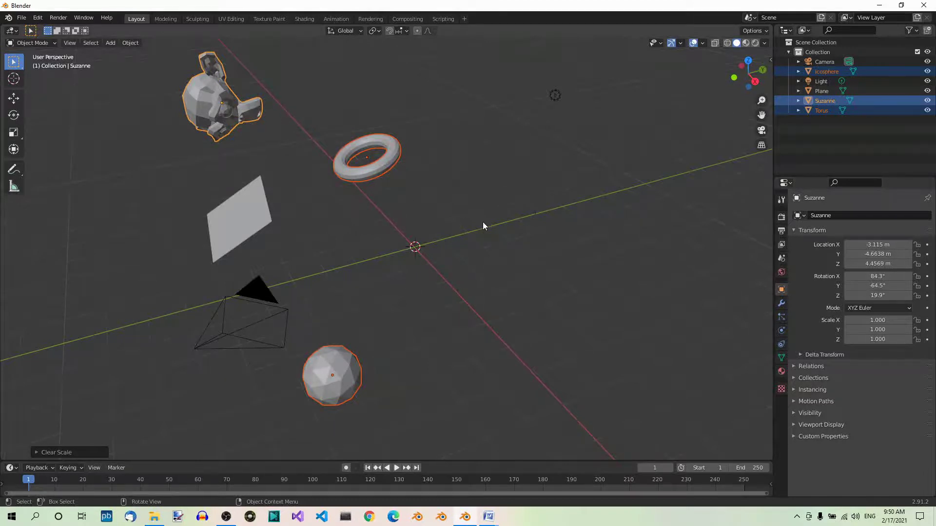
{"action": "key", "text": "alt+r"}
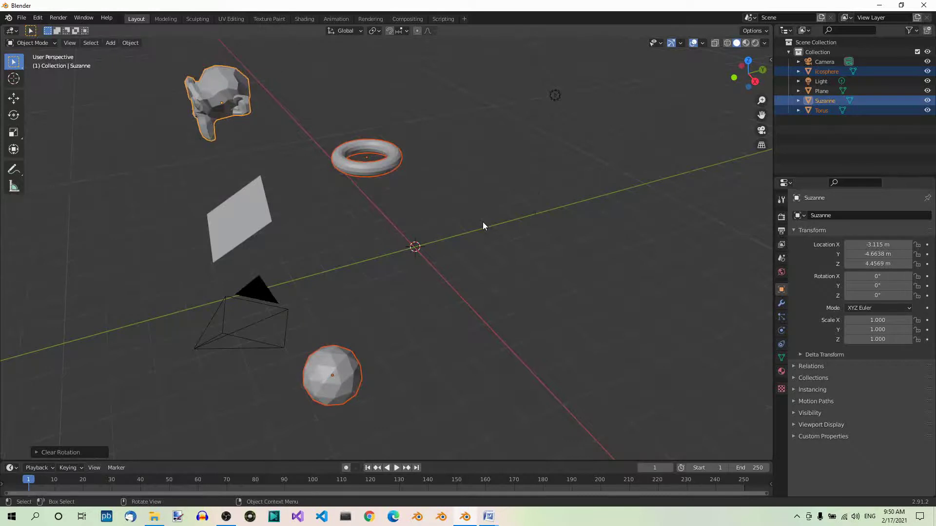
{"action": "key", "text": "shift"}
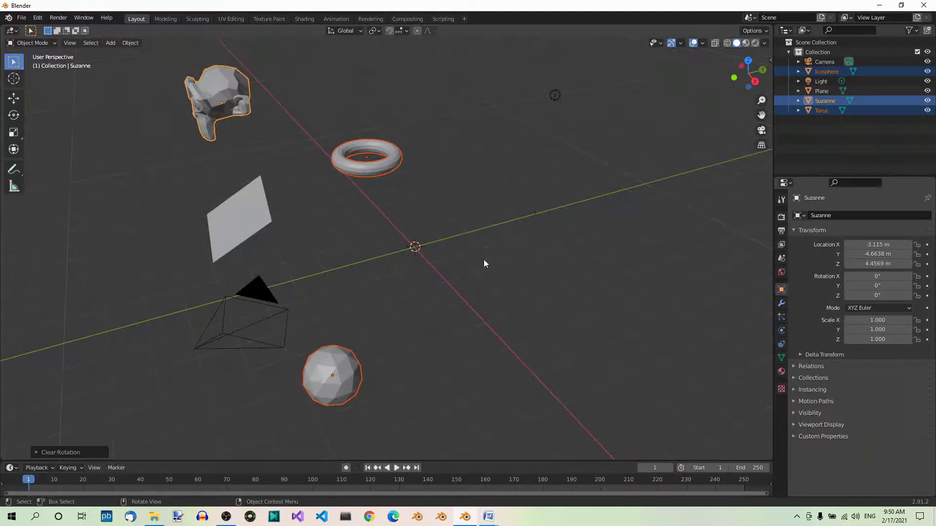
{"action": "key", "text": "alt+g"}
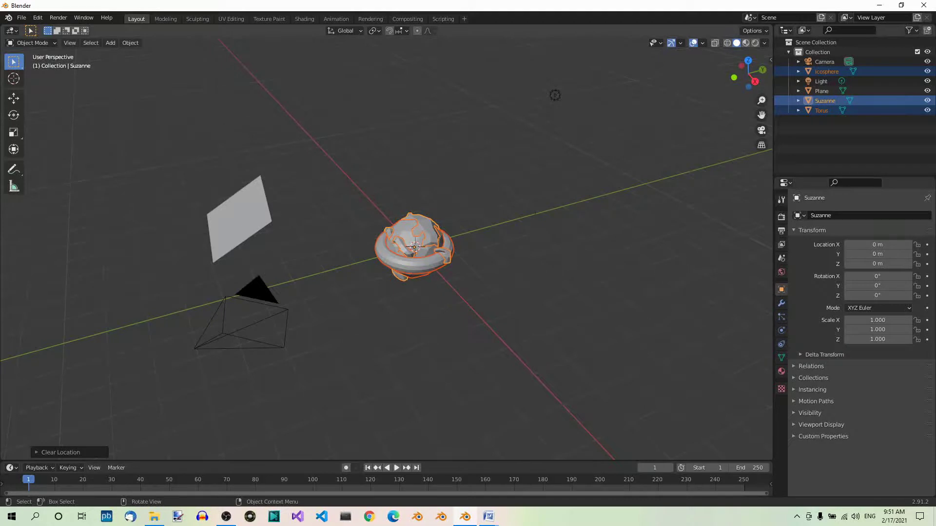
{"action": "key", "text": "shift"}
- Move the icosphere alone by exactly -3.5 m along the global Z axis
{"action": "left_click", "coordinate": [423, 252]}
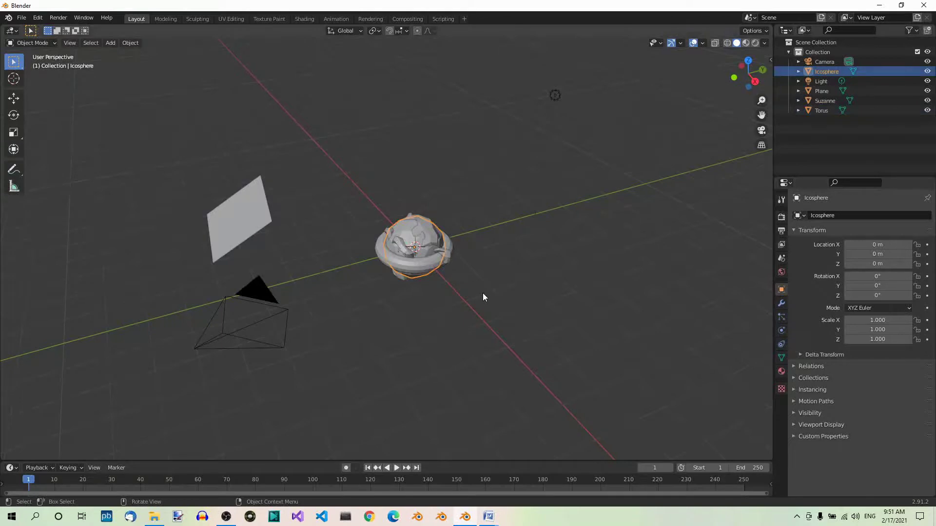
{"action": "key", "text": "g"}
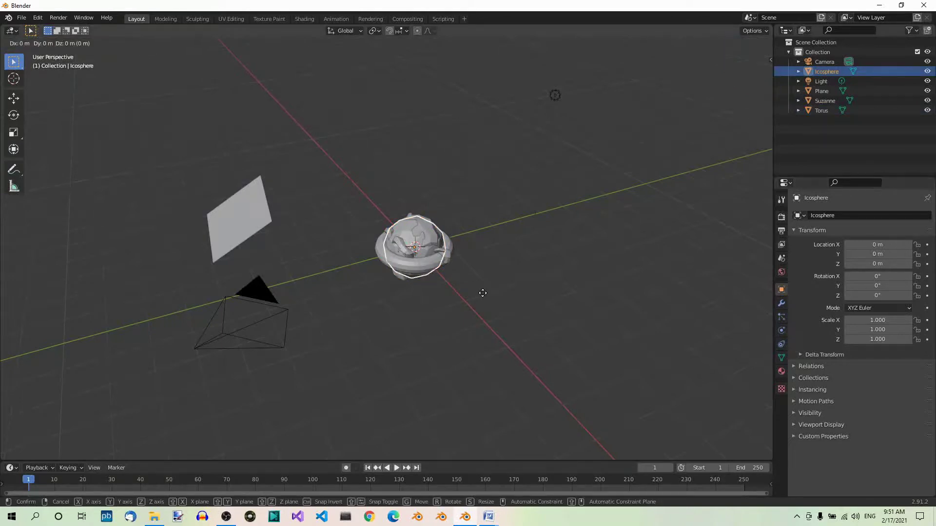
{"action": "key", "text": "z"}
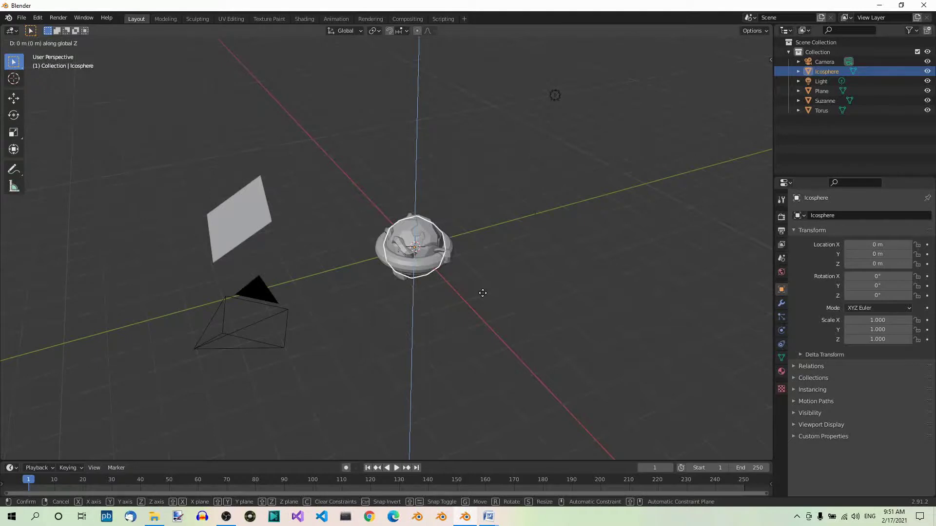
{"action": "type", "text": "-3.5"}
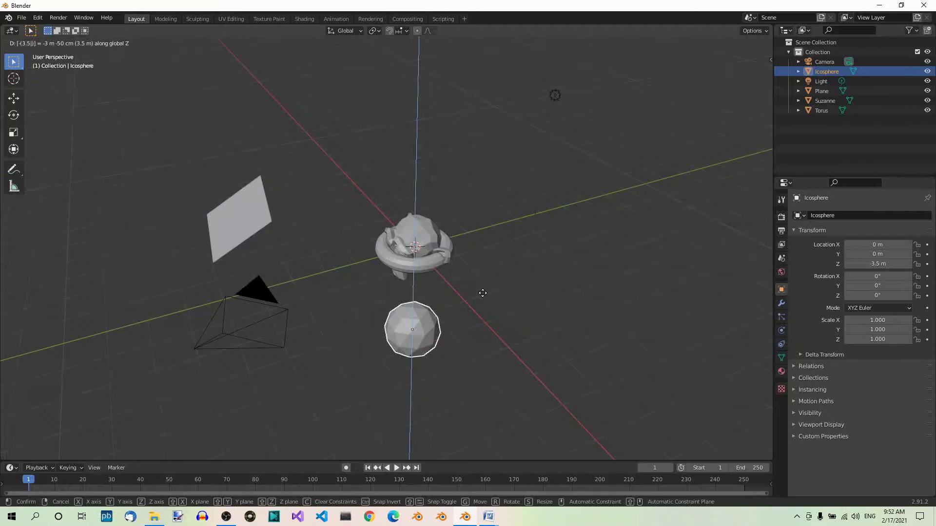
{"action": "key", "text": "Return"}
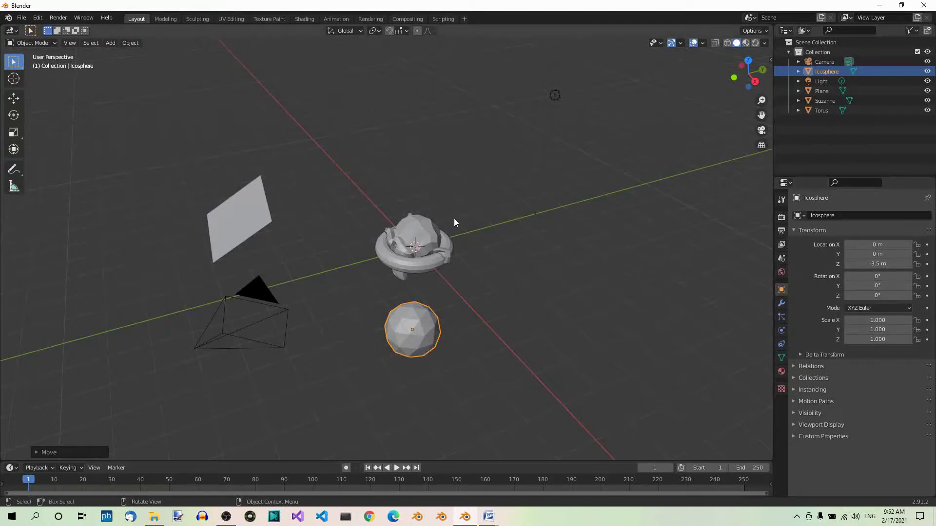
- Rotate Suzanne alone by exactly 45° around the global Y axis
{"action": "left_click", "coordinate": [427, 227]}
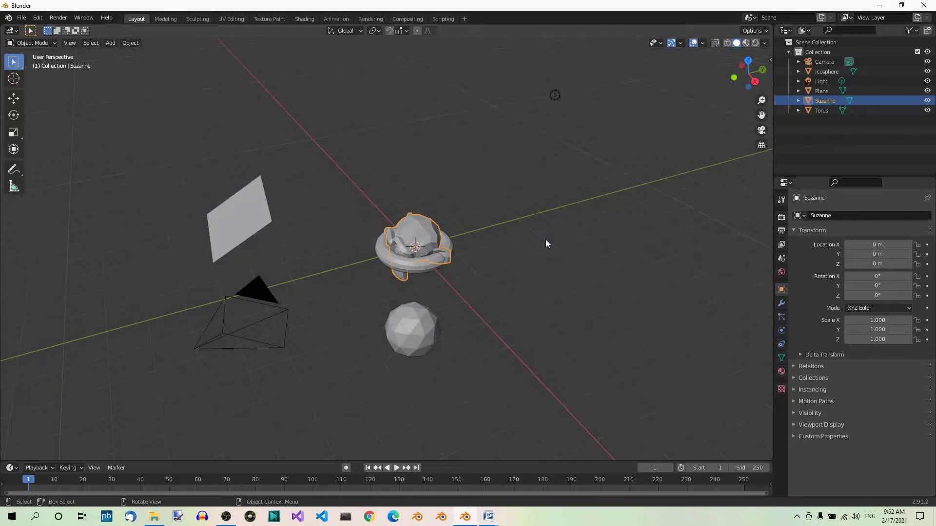
{"action": "key", "text": "r"}
{"action": "type", "text": "y"}
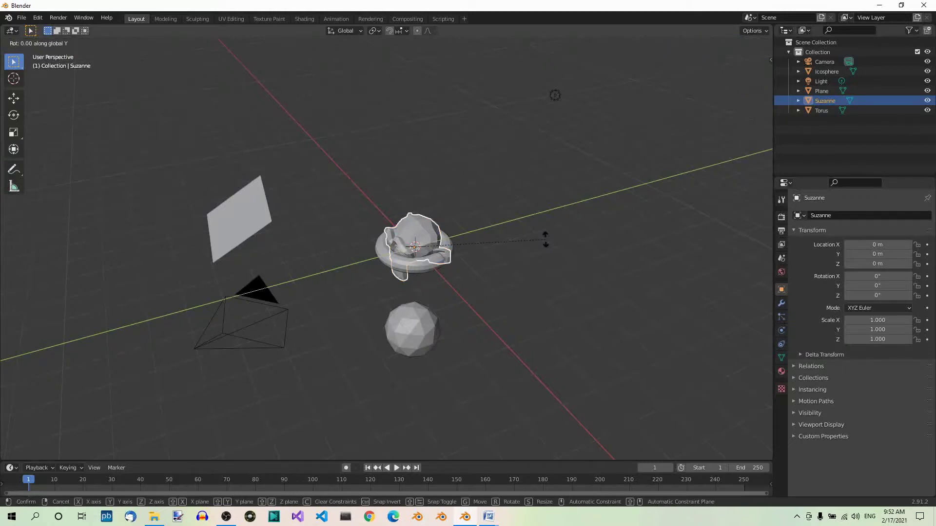
{"action": "type", "text": "45"}
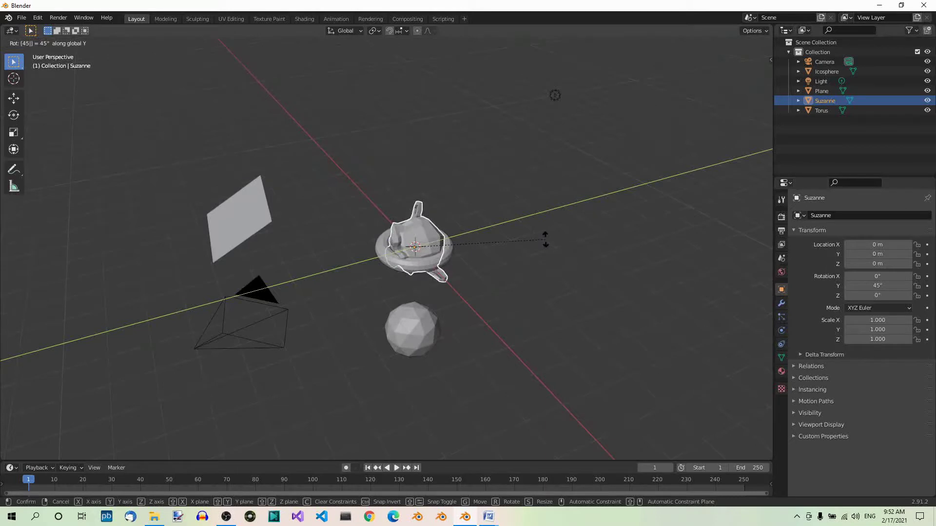
{"action": "key", "text": "Return"}
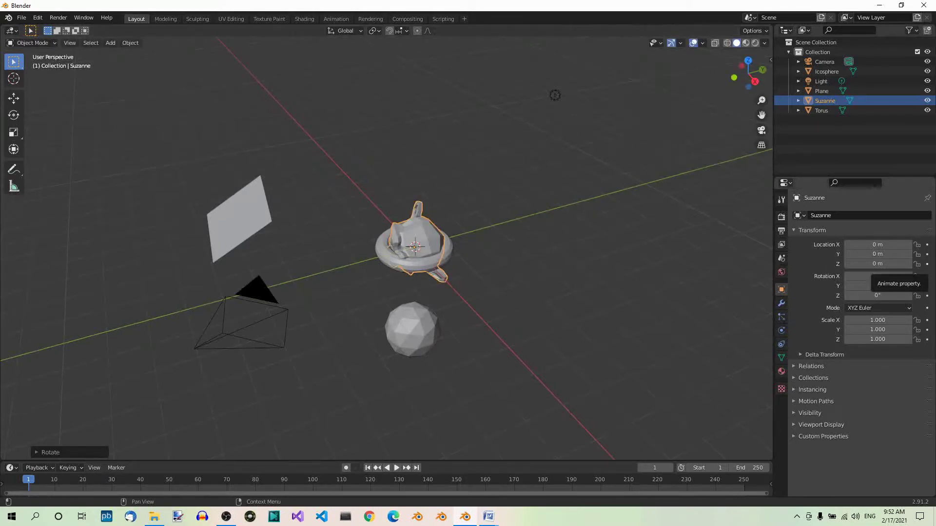
- Scale the torus uniformly by a factor of exactly 3.2
{"action": "left_click", "coordinate": [380, 255]}
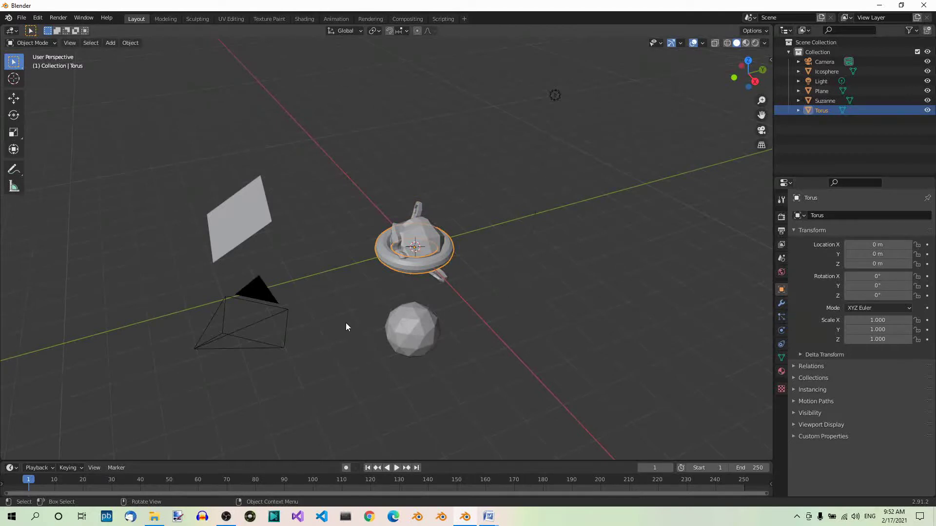
{"action": "type", "text": "s"}
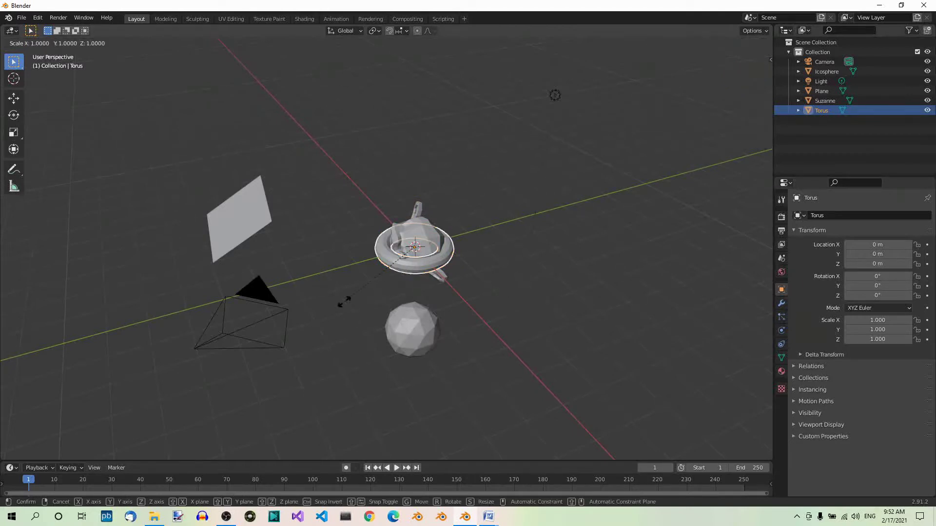
{"action": "type", "text": "3.2"}
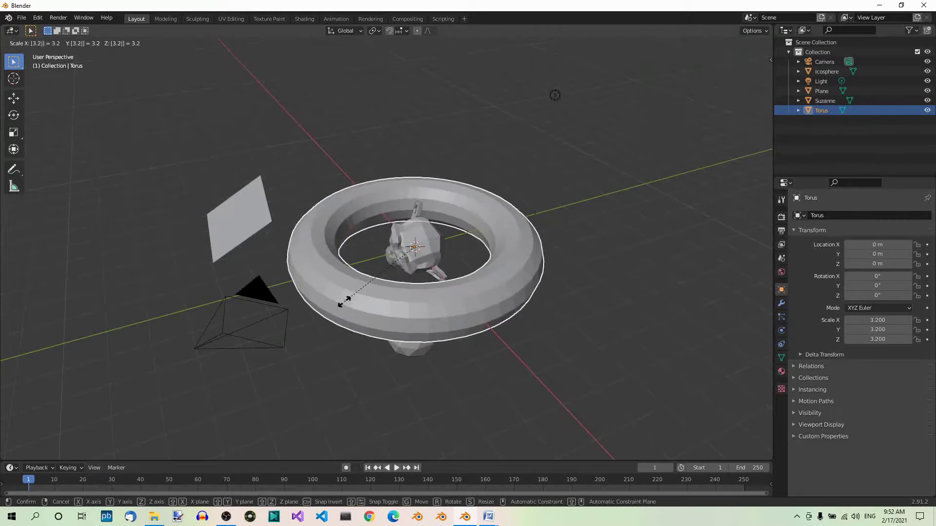
{"action": "key", "text": "Return"}
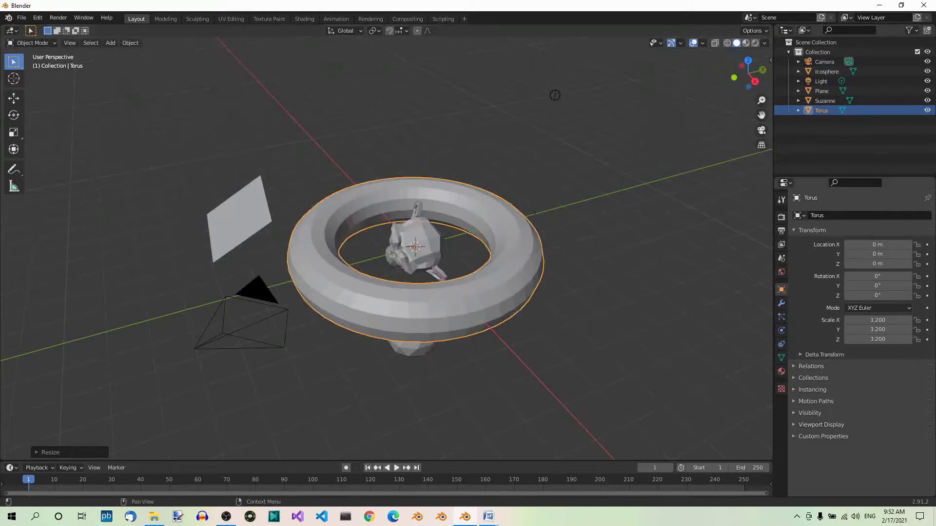